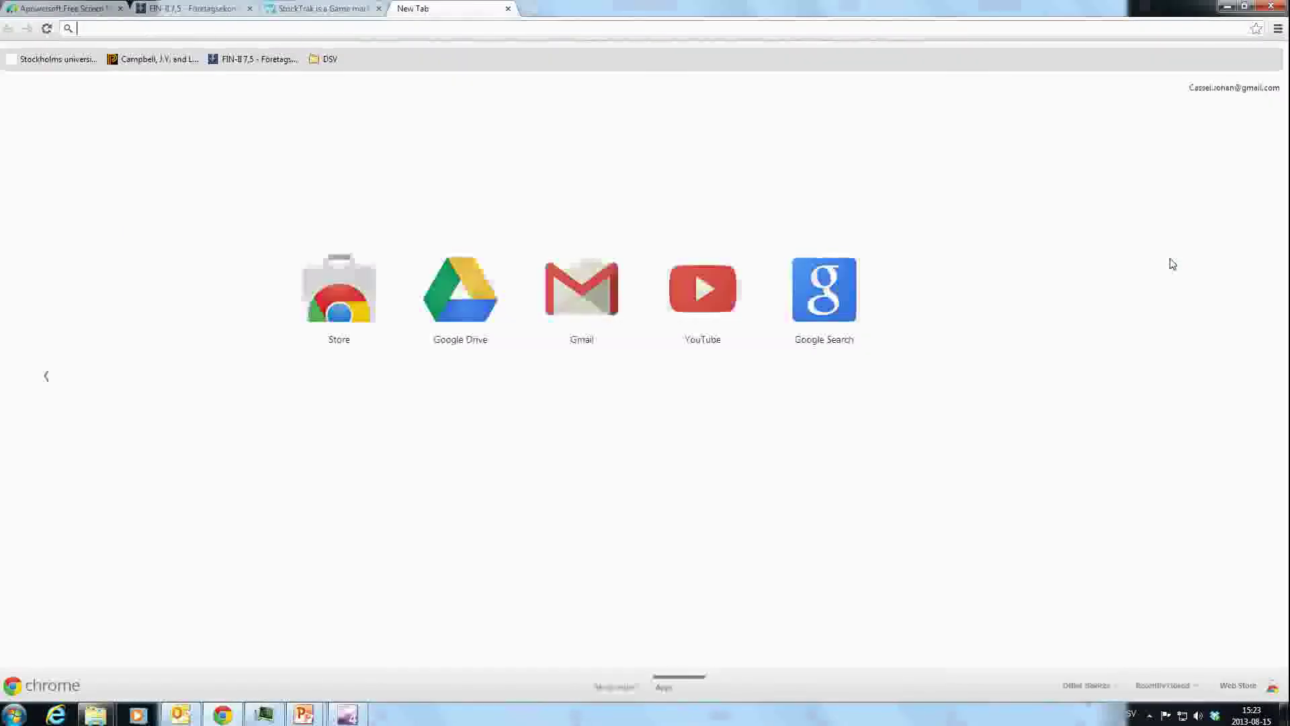
Go to stocktrak.com and log in with the account username and password
{"action": "type", "text": "stocktrak.com"}
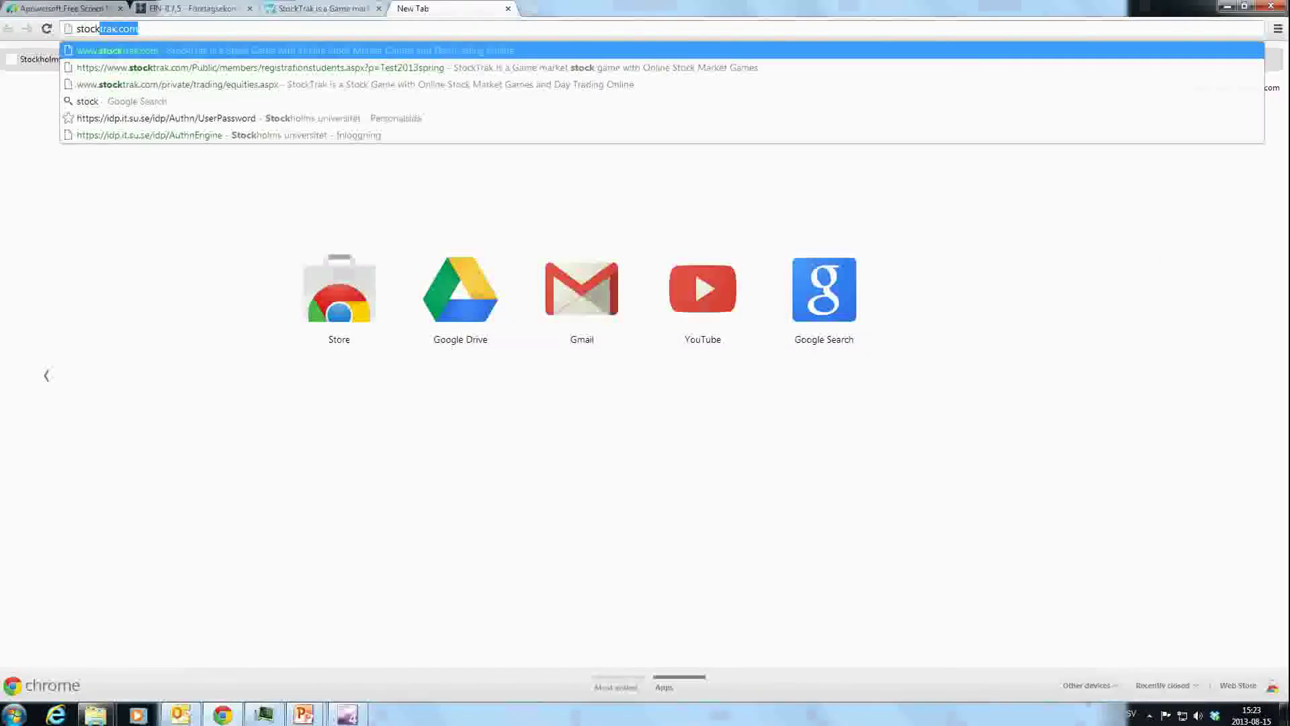
{"action": "key", "text": "Return"}
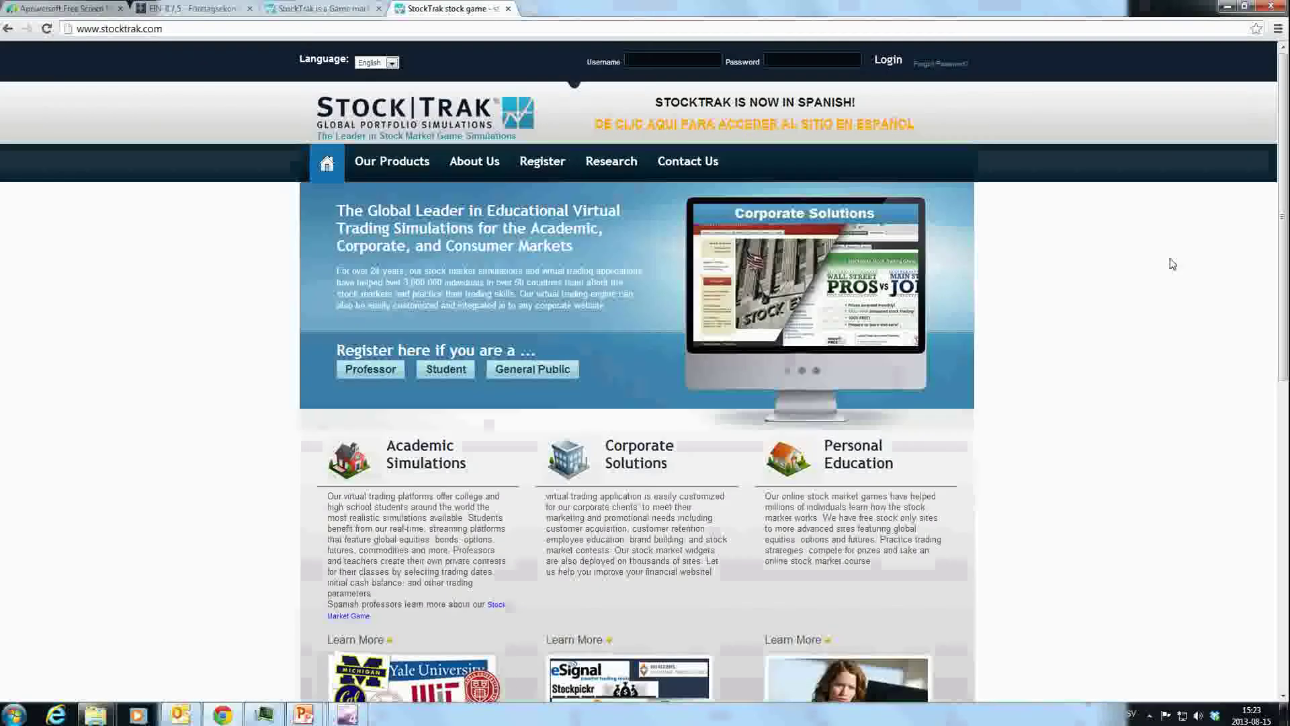
{"action": "type", "text": "Example"}
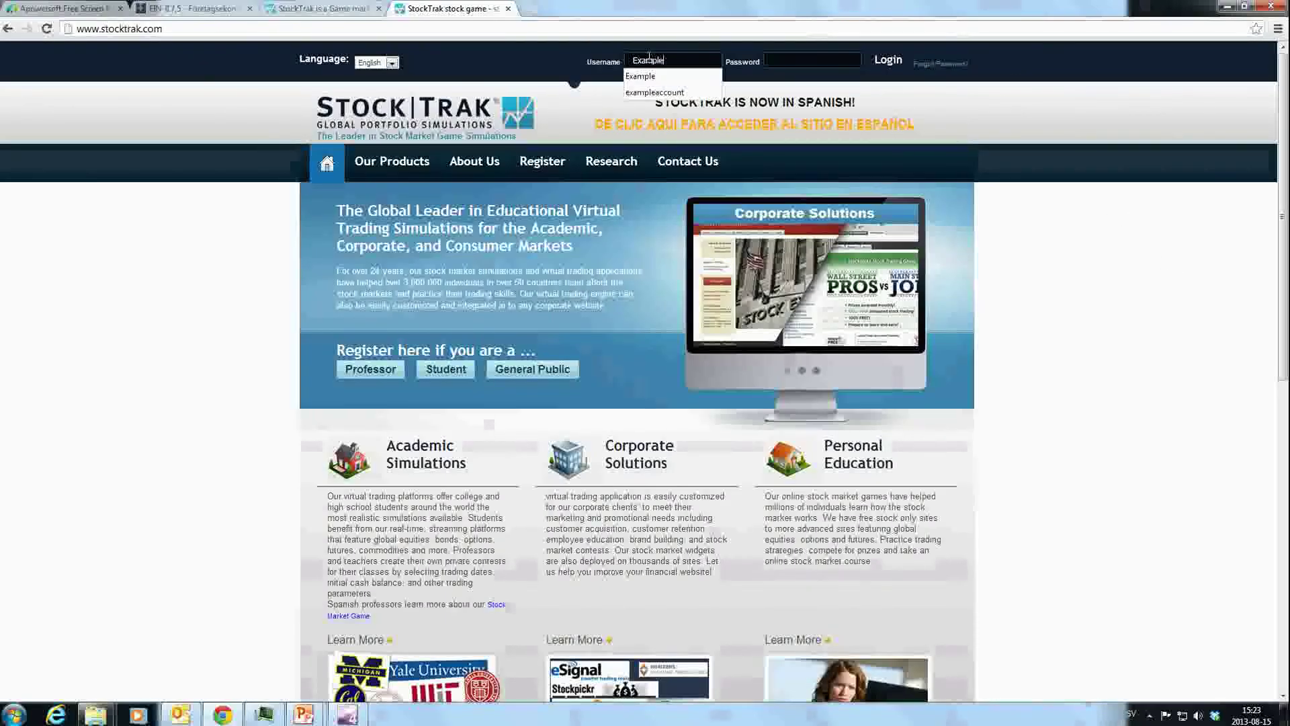
{"action": "key", "text": "Tab"}
{"action": "type", "text": "e"}
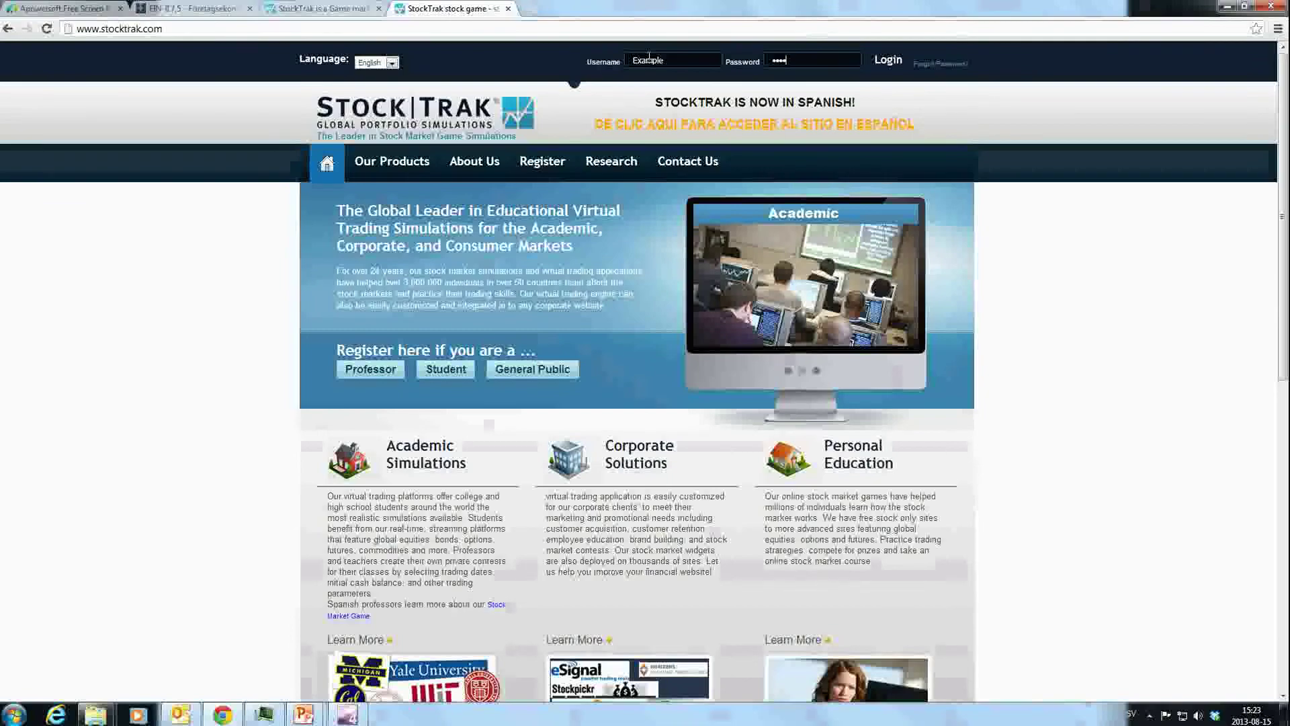
{"action": "type", "text": "xample123456"}
{"action": "left_click", "coordinate": [895, 61]}
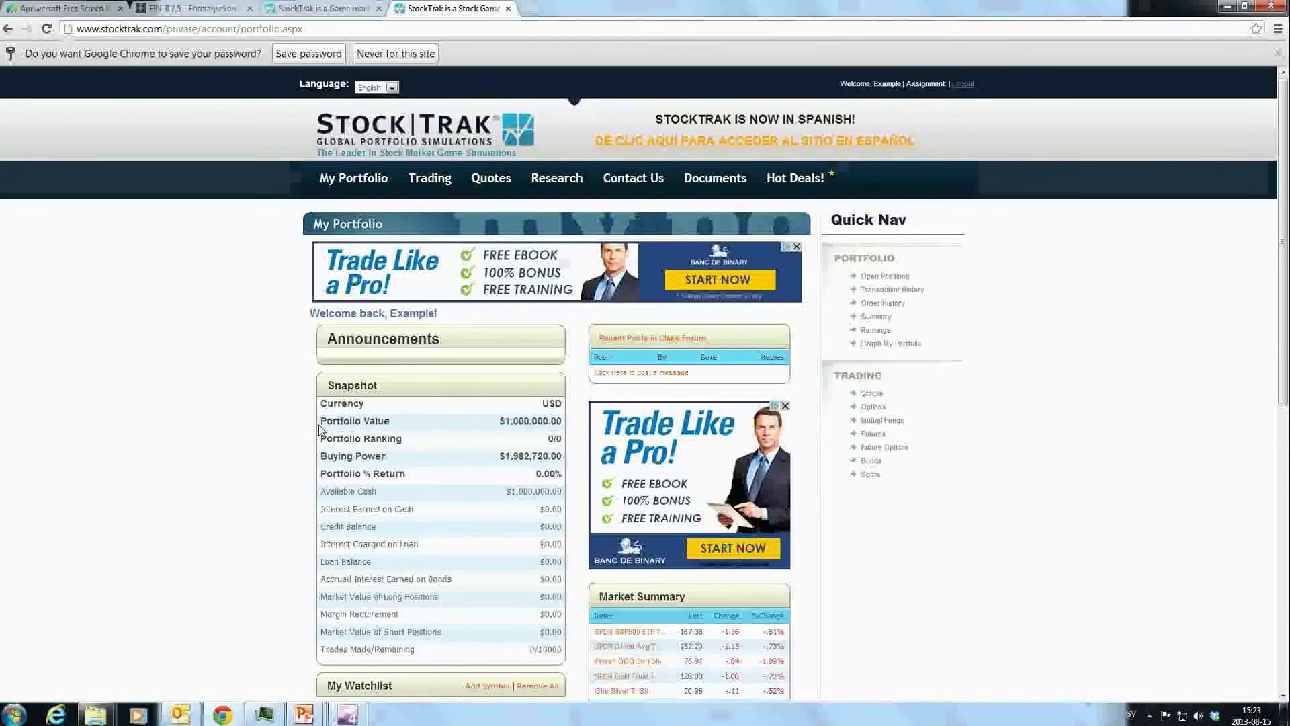
{"action": "left_click_drag", "start_coordinate": [320, 430], "coordinate": [555, 425]}
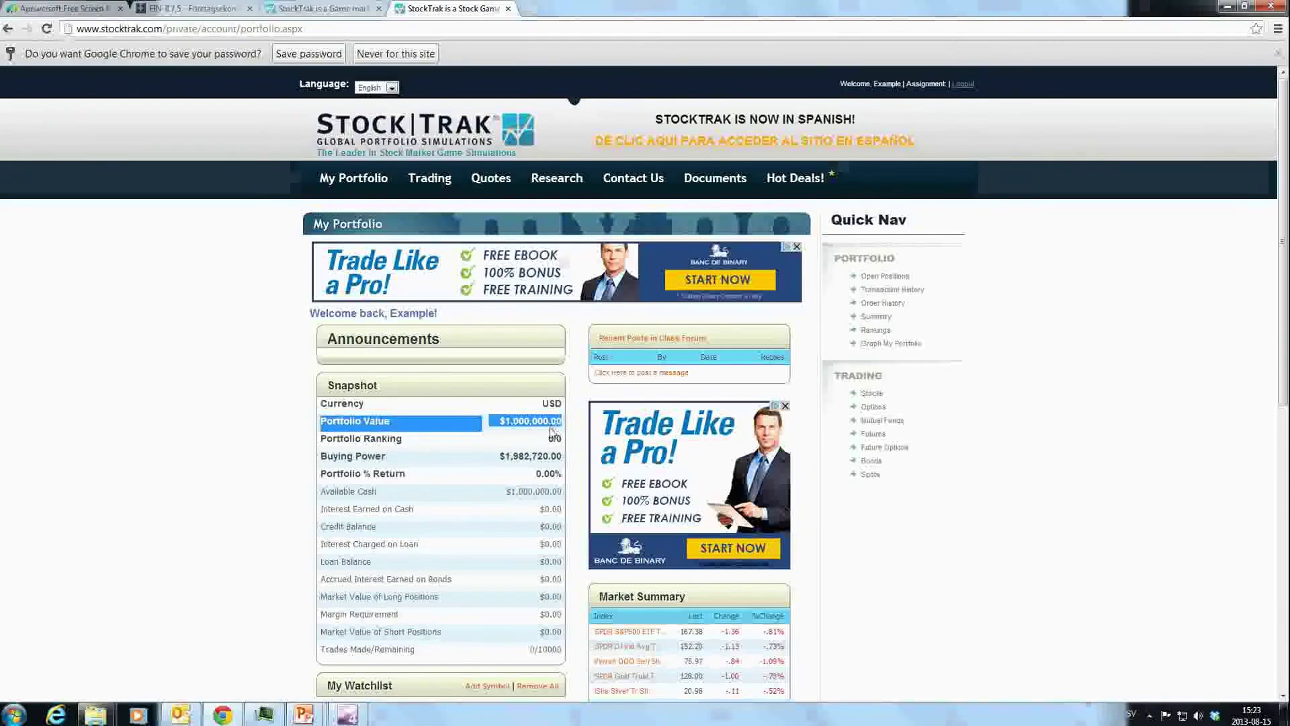
{"action": "left_click", "coordinate": [459, 431]}
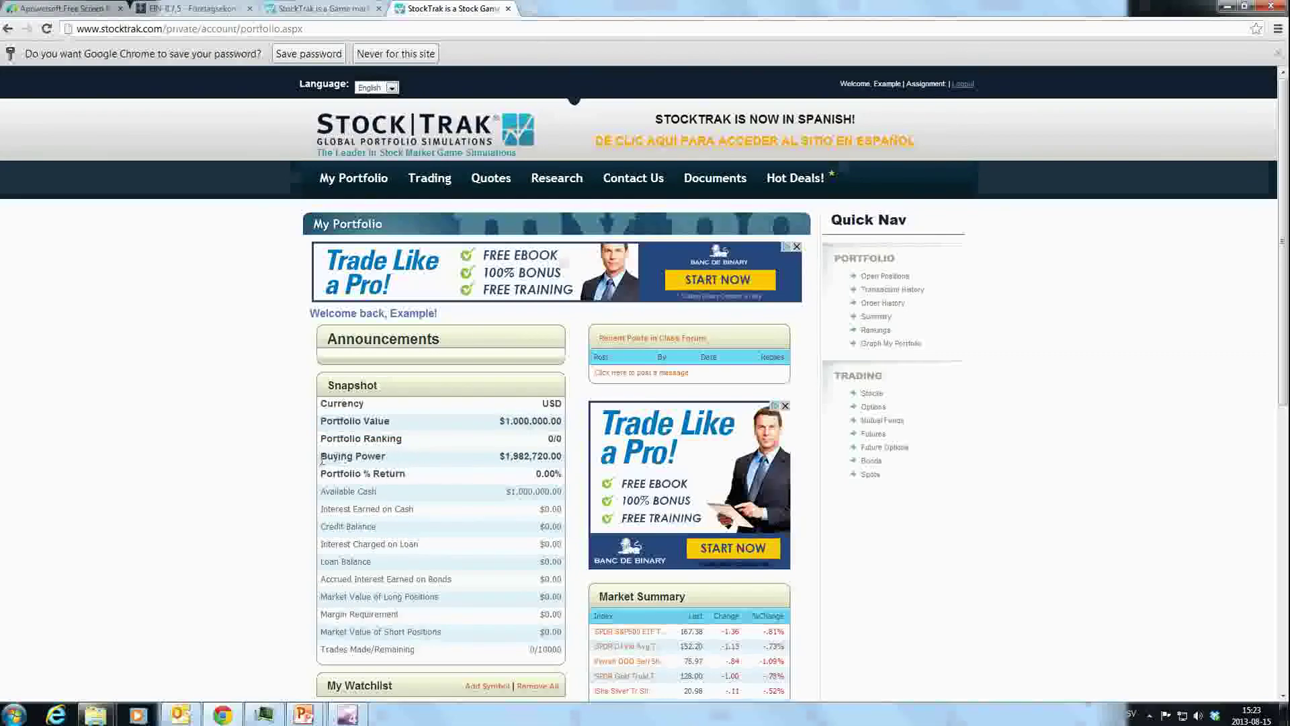
{"action": "left_click_drag", "start_coordinate": [321, 474], "coordinate": [562, 476]}
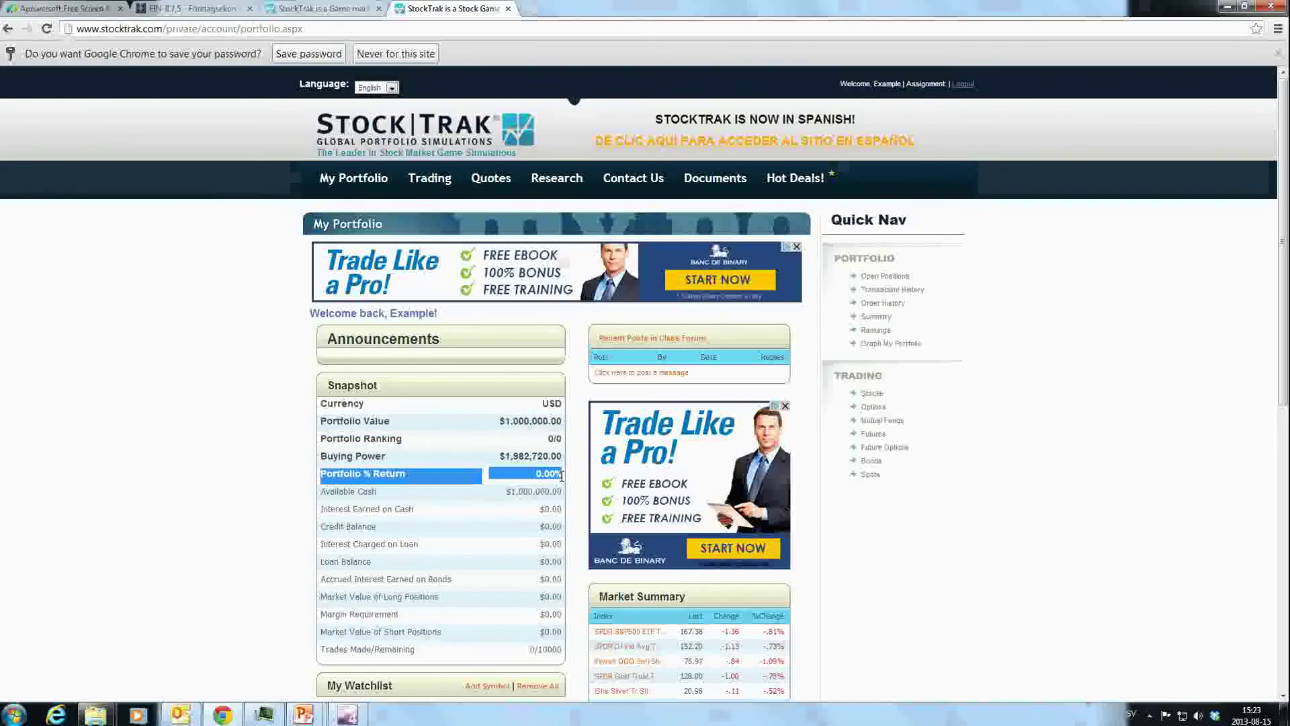
{"action": "left_click", "coordinate": [373, 491]}
{"action": "left_click_drag", "start_coordinate": [322, 493], "coordinate": [559, 496]}
{"action": "left_click", "coordinate": [296, 504]}
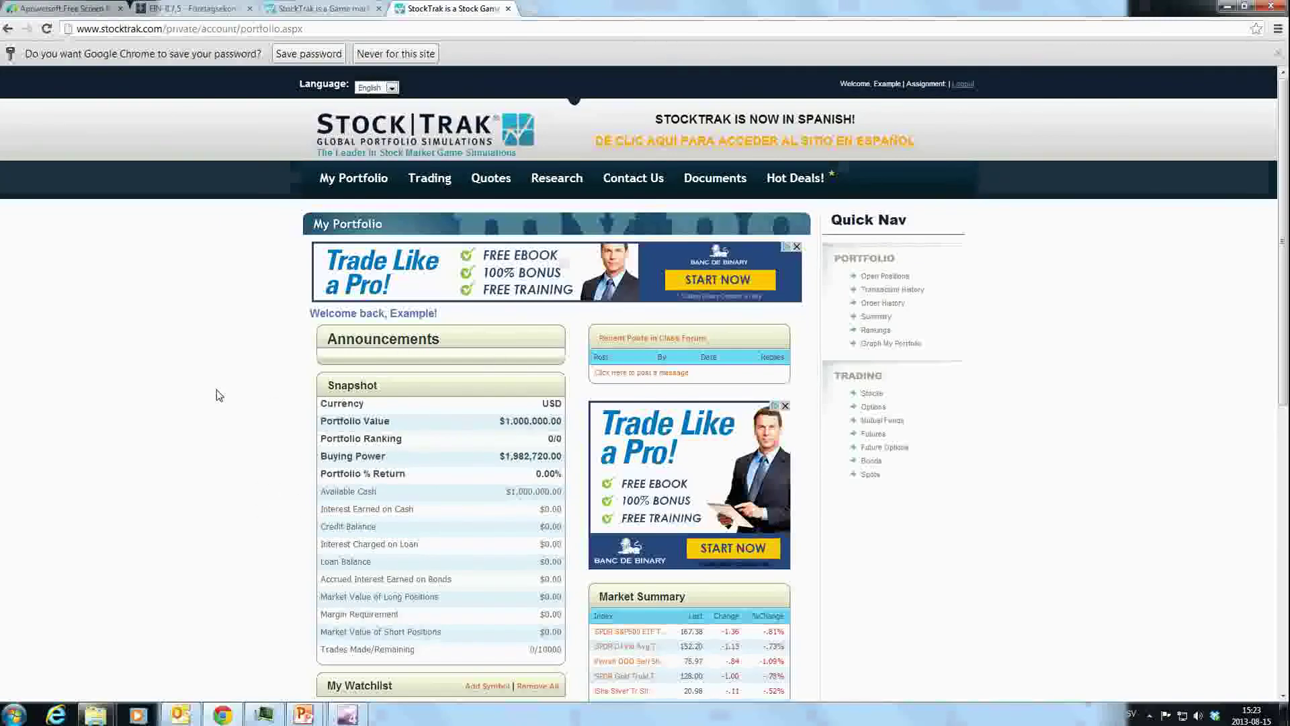
{"action": "left_click_drag", "start_coordinate": [396, 438], "coordinate": [559, 437]}
{"action": "left_click", "coordinate": [534, 445]}
{"action": "mouse_move", "coordinate": [350, 179]}
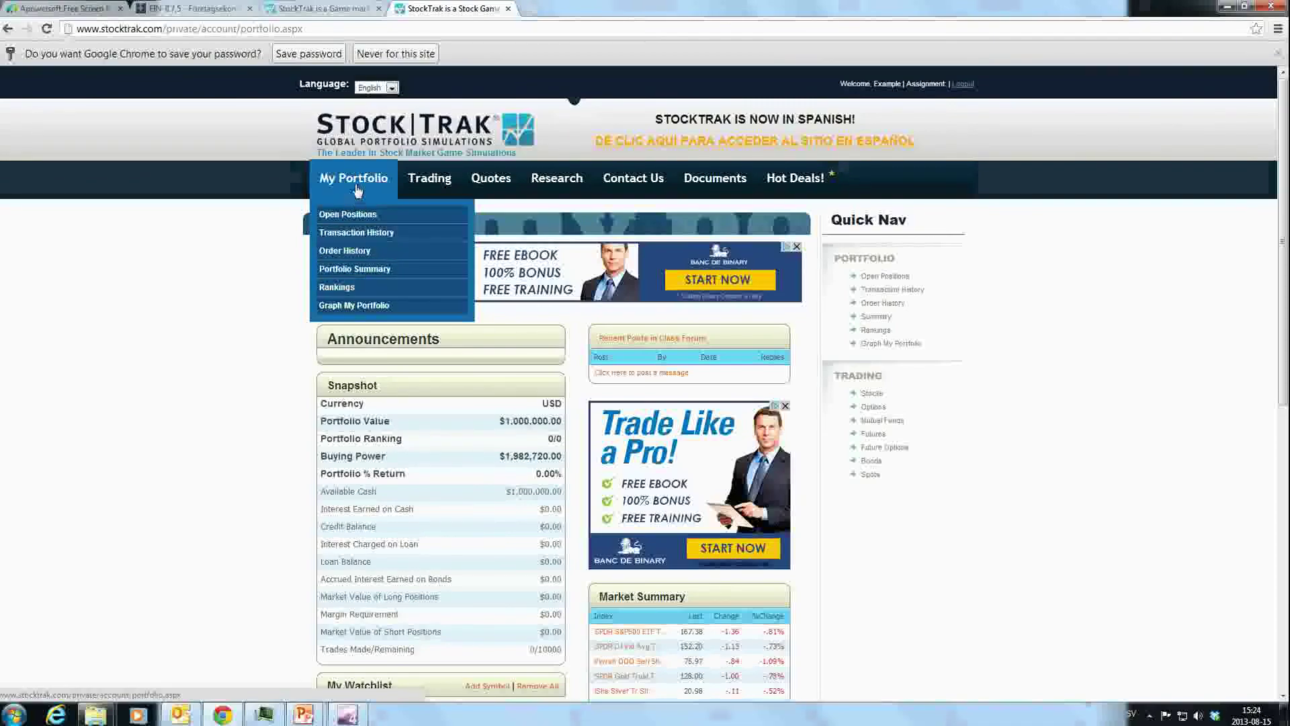
Open the Stocks order form from the Trading menu
{"action": "mouse_move", "coordinate": [441, 185]}
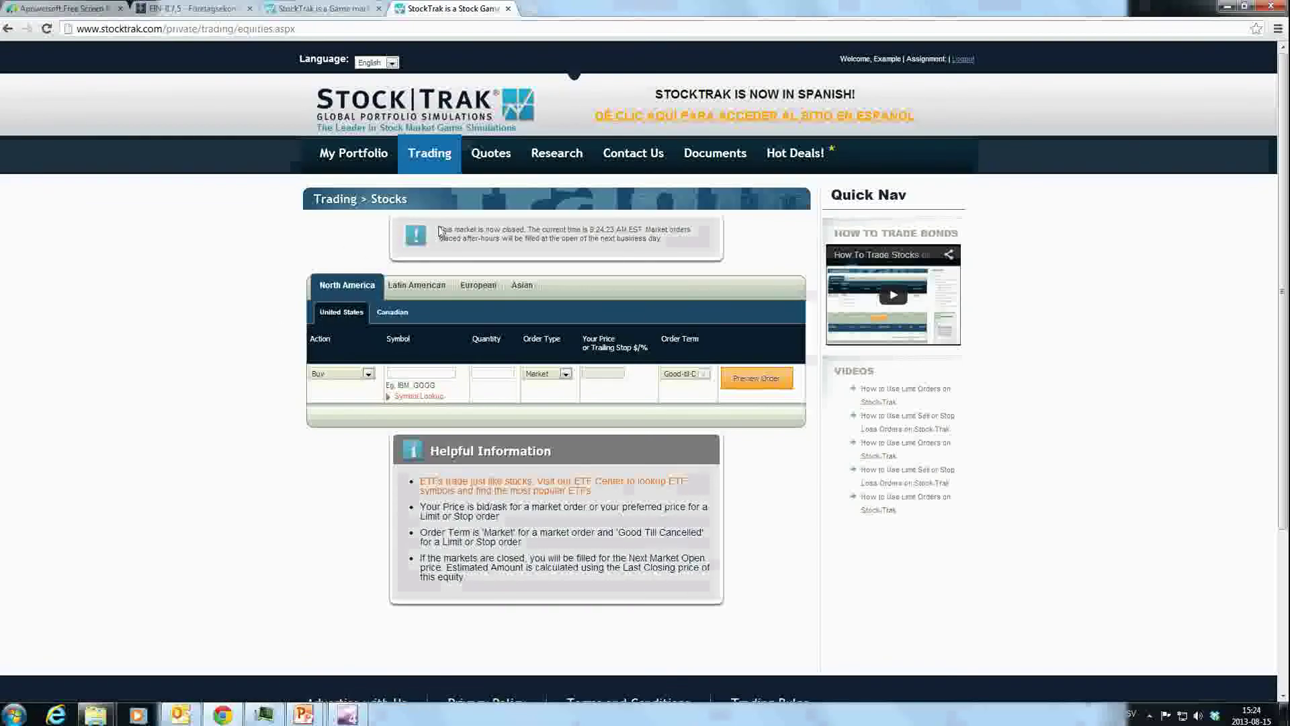
{"action": "left_click_drag", "start_coordinate": [440, 231], "coordinate": [550, 239]}
{"action": "left_click", "coordinate": [548, 234]}
{"action": "left_click", "coordinate": [368, 374]}
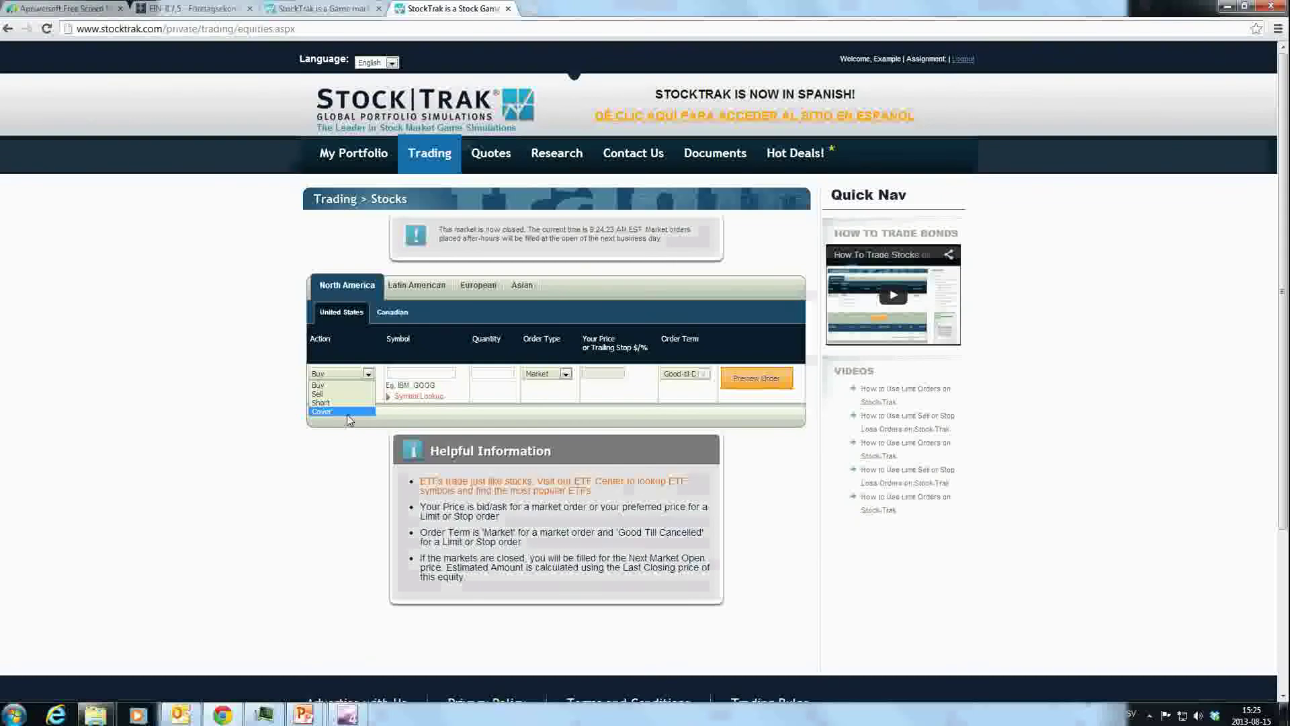
{"action": "left_click", "coordinate": [325, 387]}
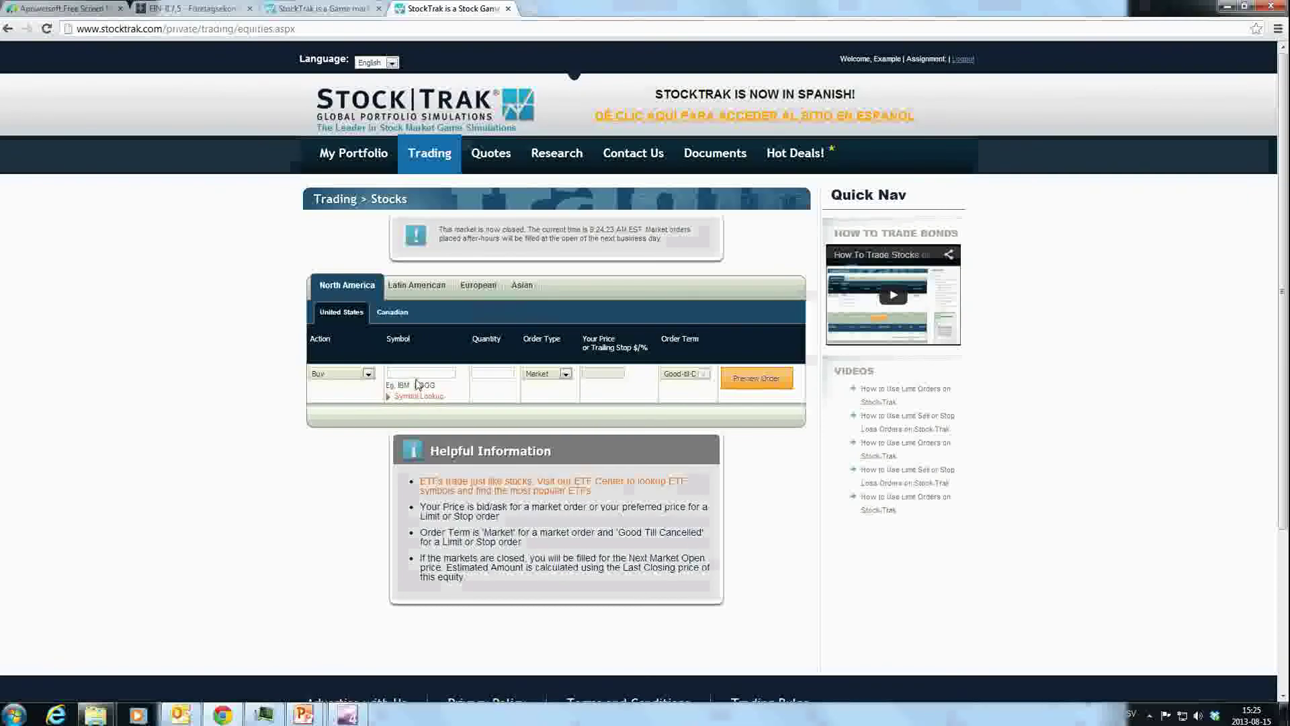
Enter GOOG as the order symbol to load its quote
{"action": "left_click_drag", "start_coordinate": [413, 385], "coordinate": [435, 386]}
{"action": "left_click", "coordinate": [446, 375]}
{"action": "type", "text": "goog"}
{"action": "key", "text": "Tab"}
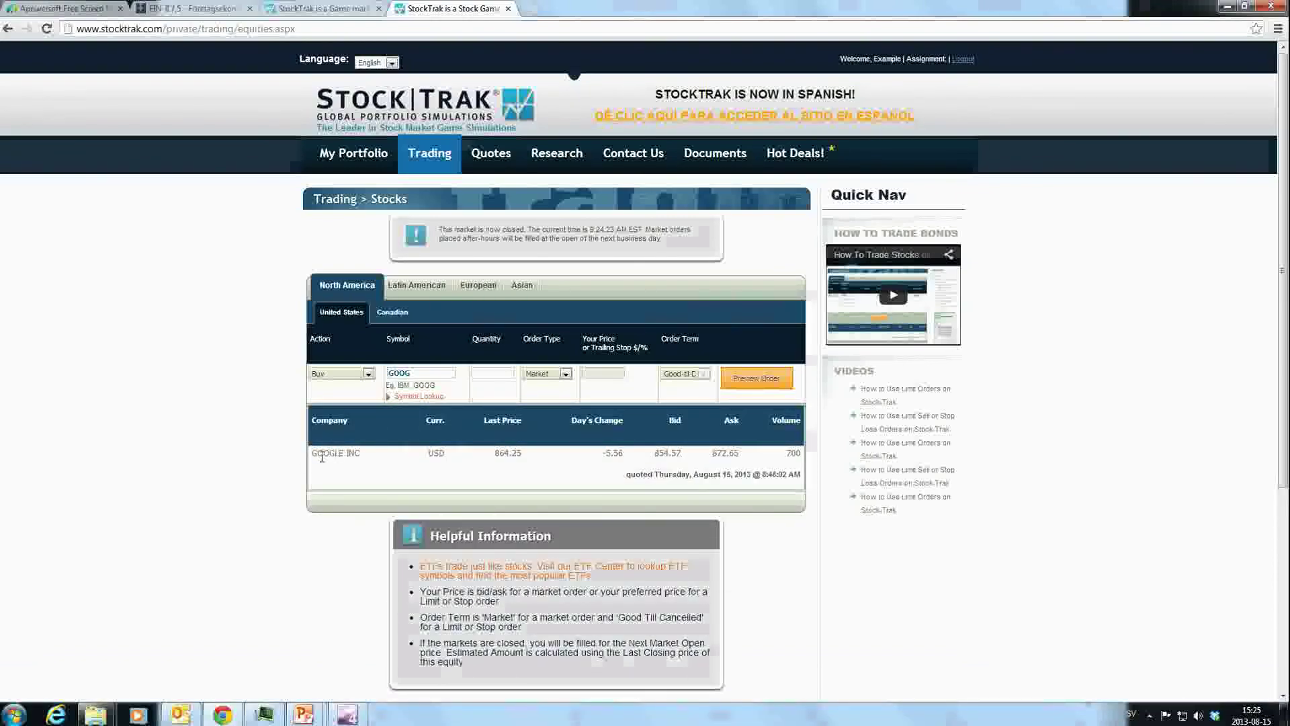
Review the GOOGLE INC quote's company name and Volume column
{"action": "left_click_drag", "start_coordinate": [312, 453], "coordinate": [365, 461]}
{"action": "left_click", "coordinate": [387, 461]}
{"action": "left_click_drag", "start_coordinate": [770, 420], "coordinate": [798, 423]}
{"action": "left_click", "coordinate": [789, 453]}
Set the quantity to 20 shares and keep the order type on Market
{"action": "type", "text": "20"}
{"action": "left_click", "coordinate": [565, 375]}
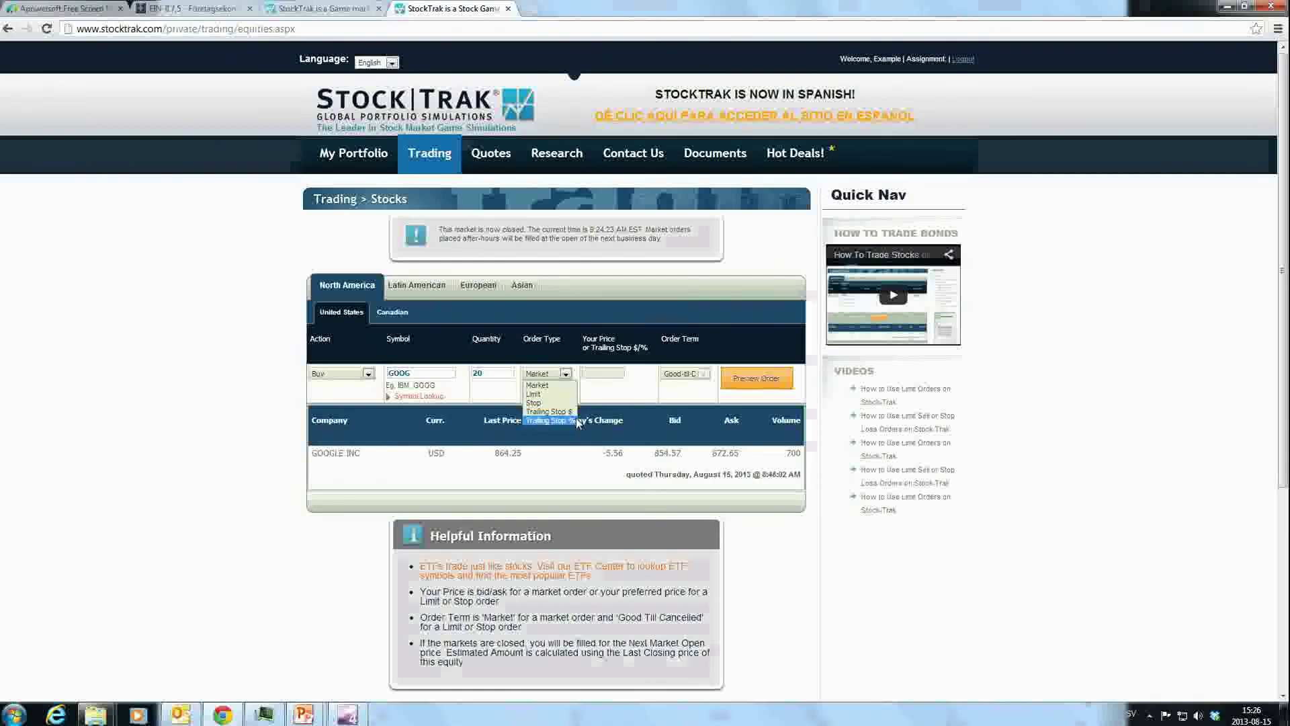
{"action": "left_click", "coordinate": [598, 403]}
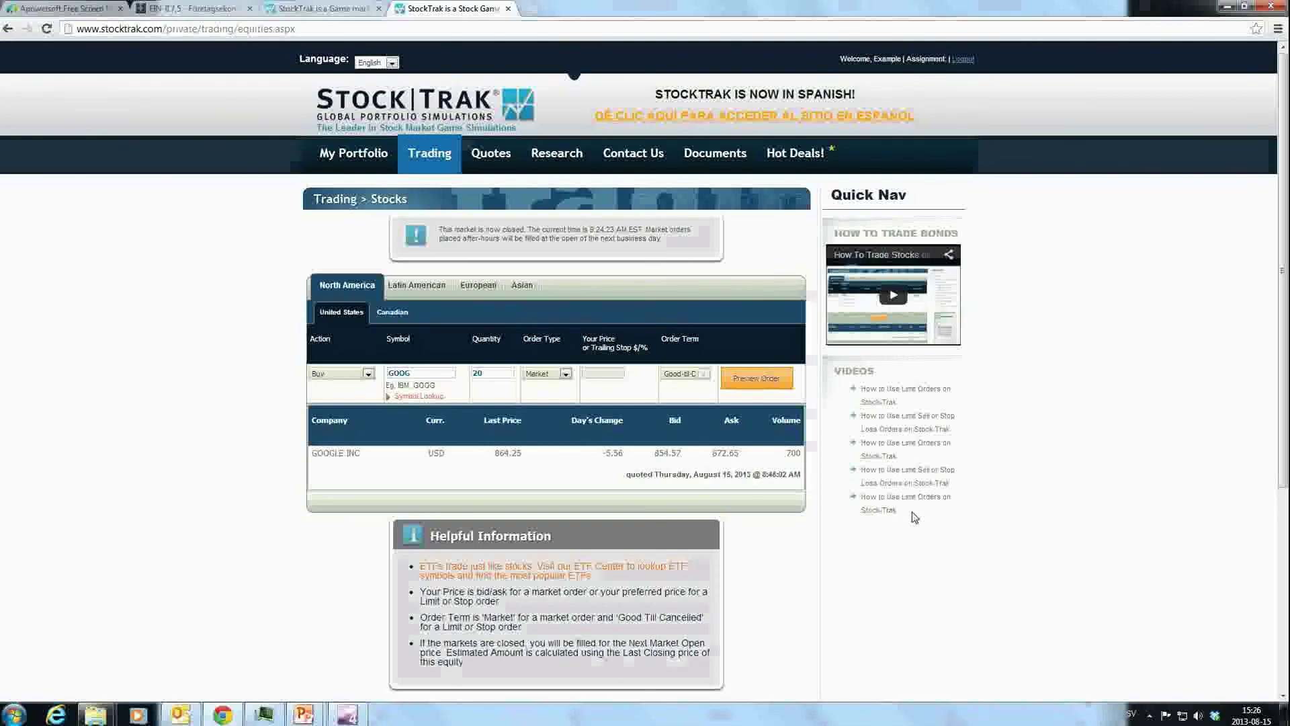
{"action": "left_click_drag", "start_coordinate": [918, 516], "coordinate": [994, 397]}
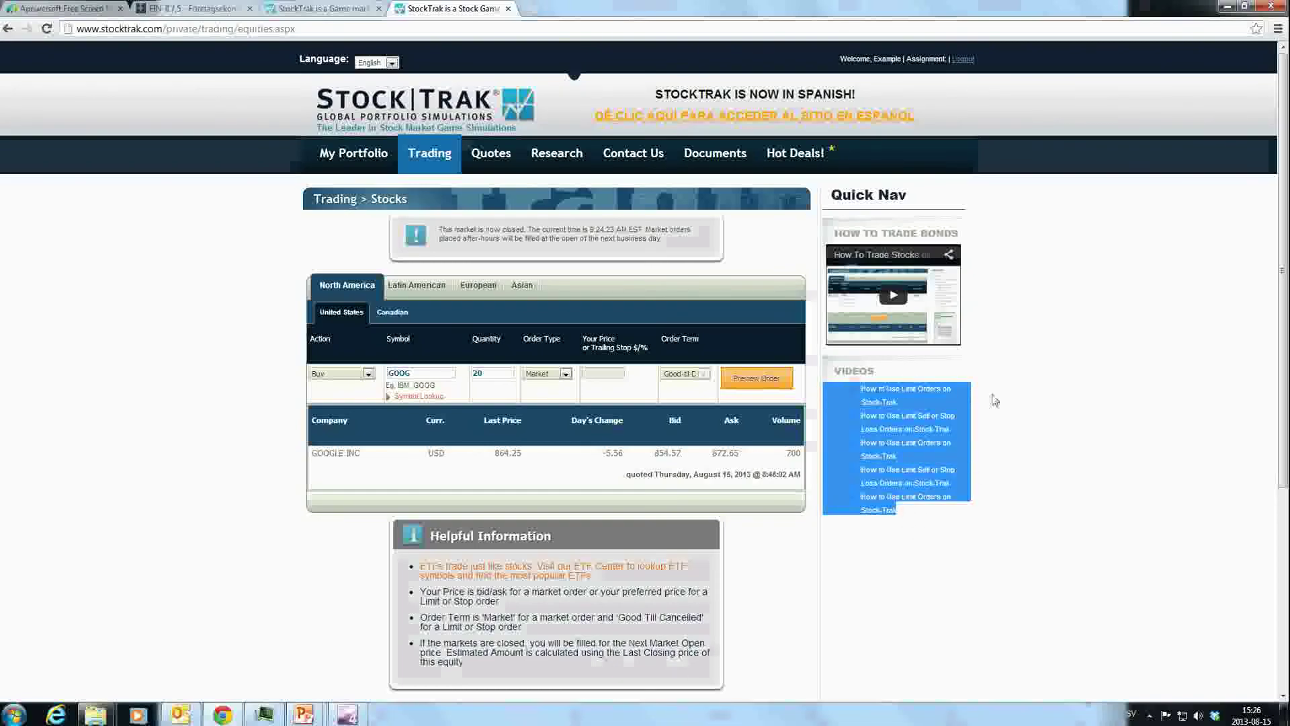
{"action": "left_click", "coordinate": [1036, 400]}
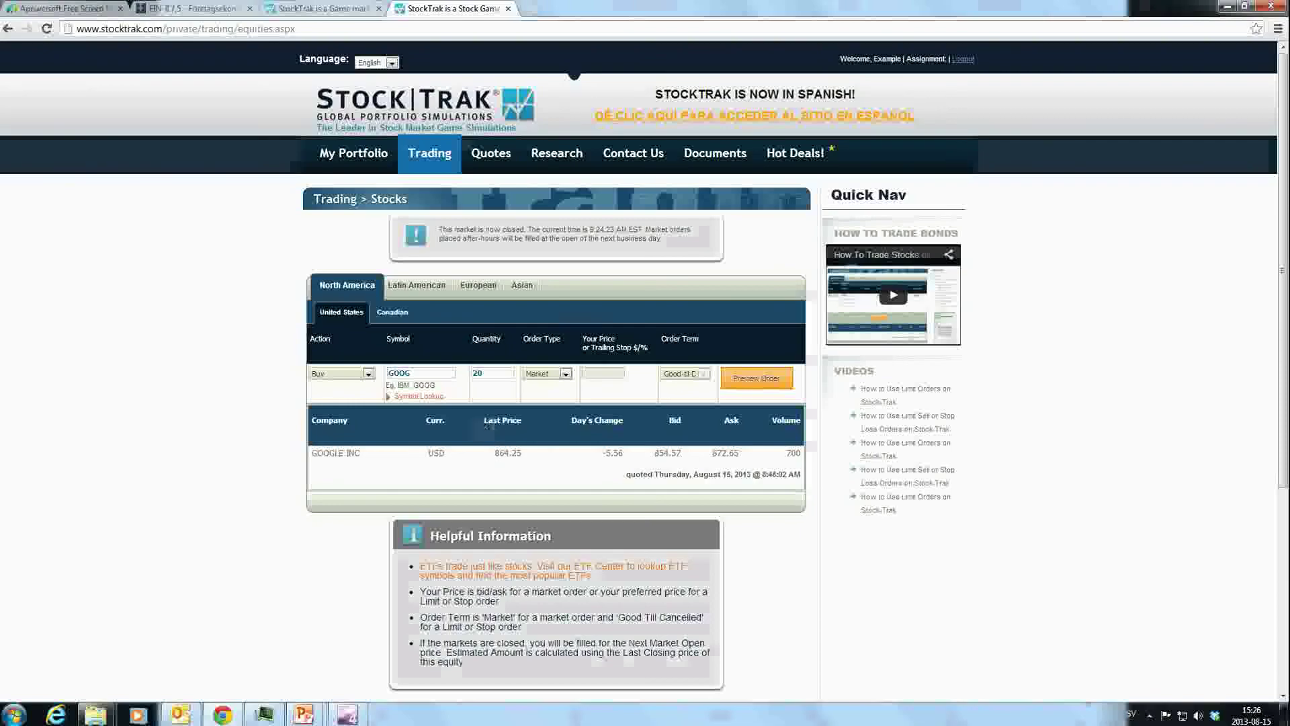
{"action": "left_click_drag", "start_coordinate": [481, 421], "coordinate": [527, 463]}
{"action": "left_click", "coordinate": [676, 449]}
{"action": "left_click_drag", "start_coordinate": [530, 462], "coordinate": [493, 459]}
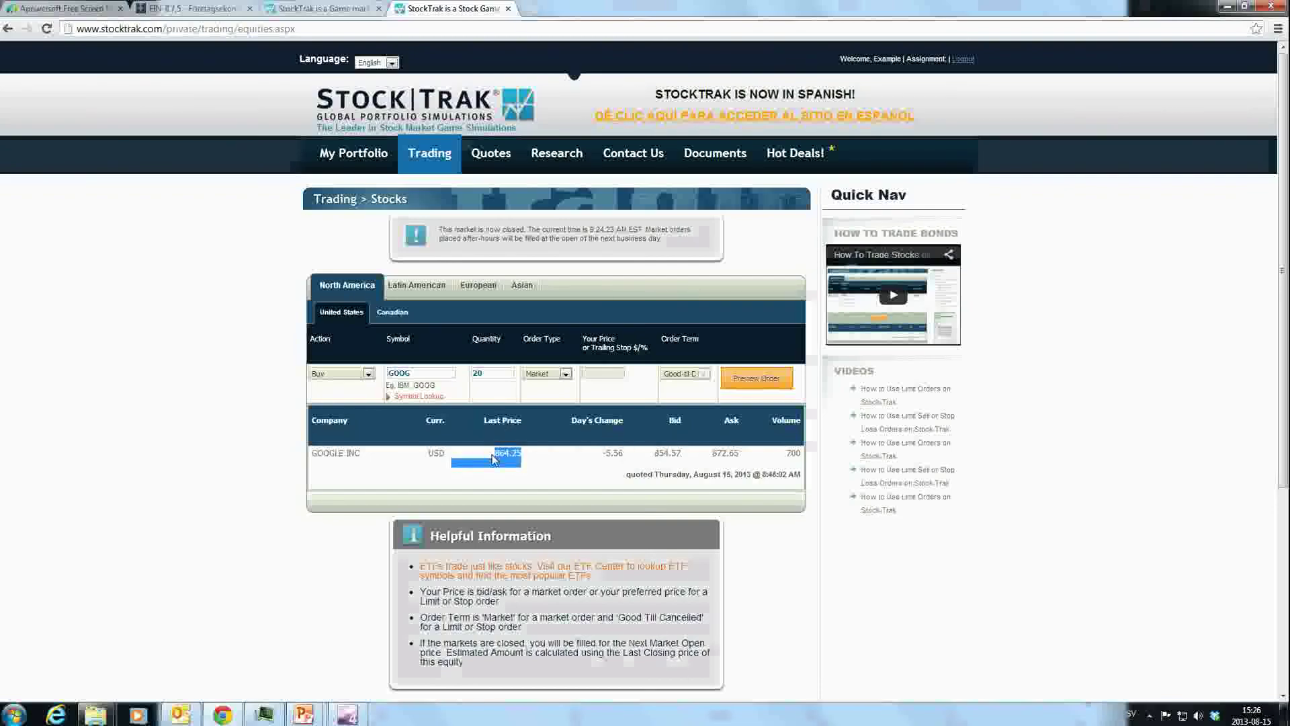
{"action": "left_click", "coordinate": [494, 459]}
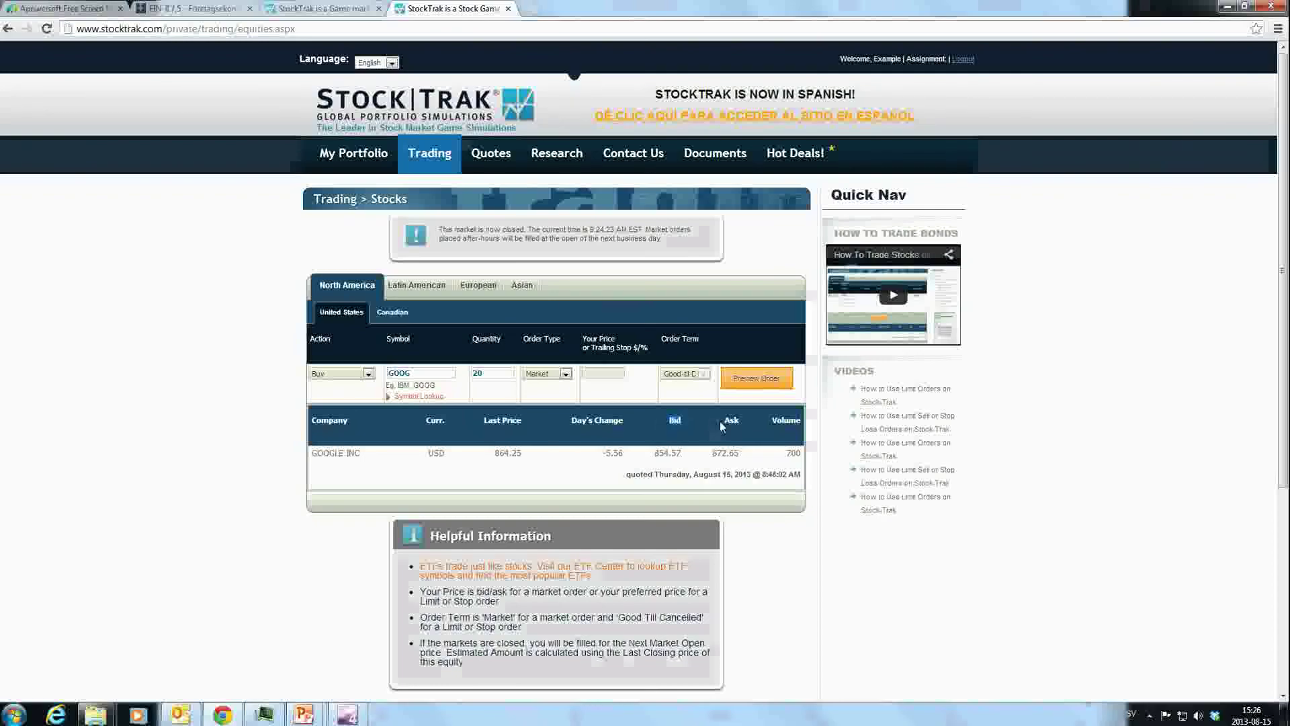
{"action": "left_click_drag", "start_coordinate": [714, 421], "coordinate": [744, 421]}
{"action": "left_click", "coordinate": [744, 421]}
{"action": "mouse_move", "coordinate": [696, 462]}
{"action": "left_mouse_down"}
{"action": "mouse_move", "coordinate": [655, 462]}
{"action": "mouse_move", "coordinate": [688, 457]}
{"action": "left_mouse_up"}
{"action": "left_click", "coordinate": [658, 462]}
{"action": "left_click", "coordinate": [691, 460]}
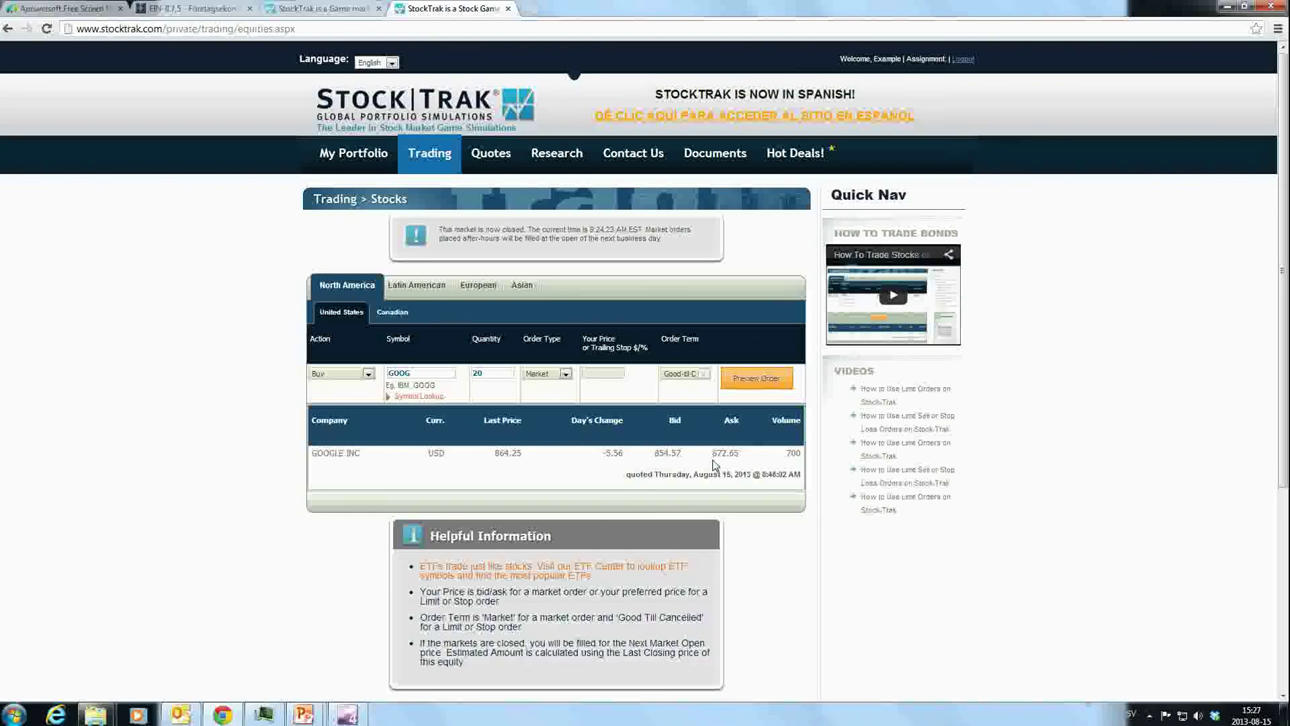
{"action": "left_click_drag", "start_coordinate": [718, 453], "coordinate": [749, 458]}
{"action": "left_click", "coordinate": [751, 462]}
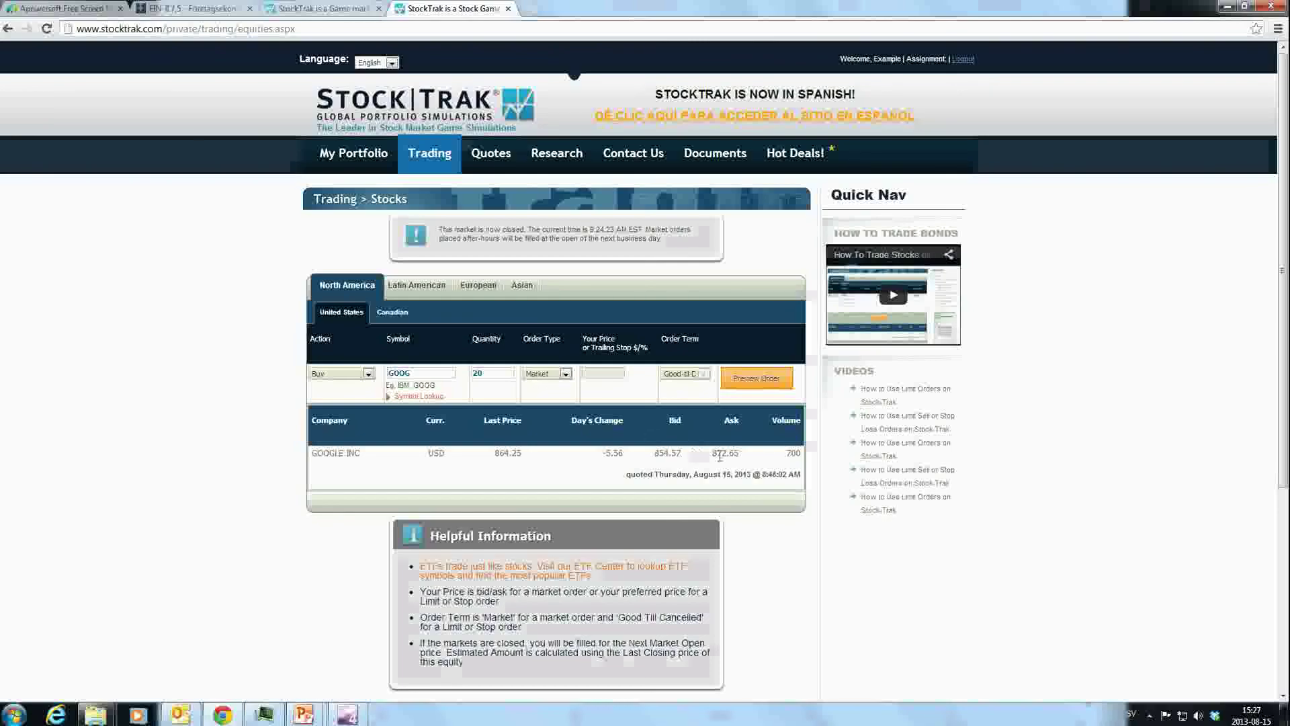
{"action": "mouse_move", "coordinate": [710, 454]}
{"action": "left_mouse_down"}
{"action": "mouse_move", "coordinate": [749, 461]}
{"action": "mouse_move", "coordinate": [715, 446]}
{"action": "left_mouse_up"}
Check the preview's Market Buy of 20 GOOG shares at estimated cost -17,301.00
{"action": "scroll", "coordinate": [629, 394], "scroll_direction": "down", "scroll_amount": 1}
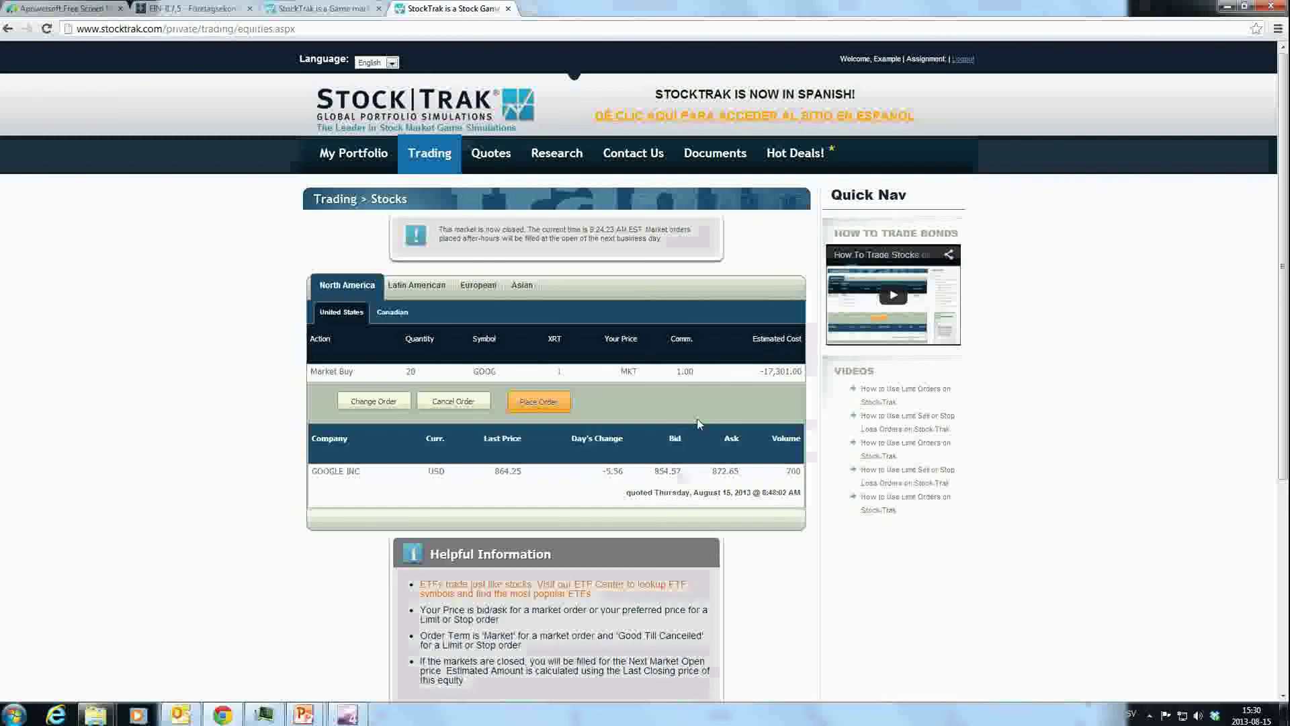
{"action": "double_click", "coordinate": [422, 375]}
{"action": "left_click_drag", "start_coordinate": [310, 374], "coordinate": [350, 374]}
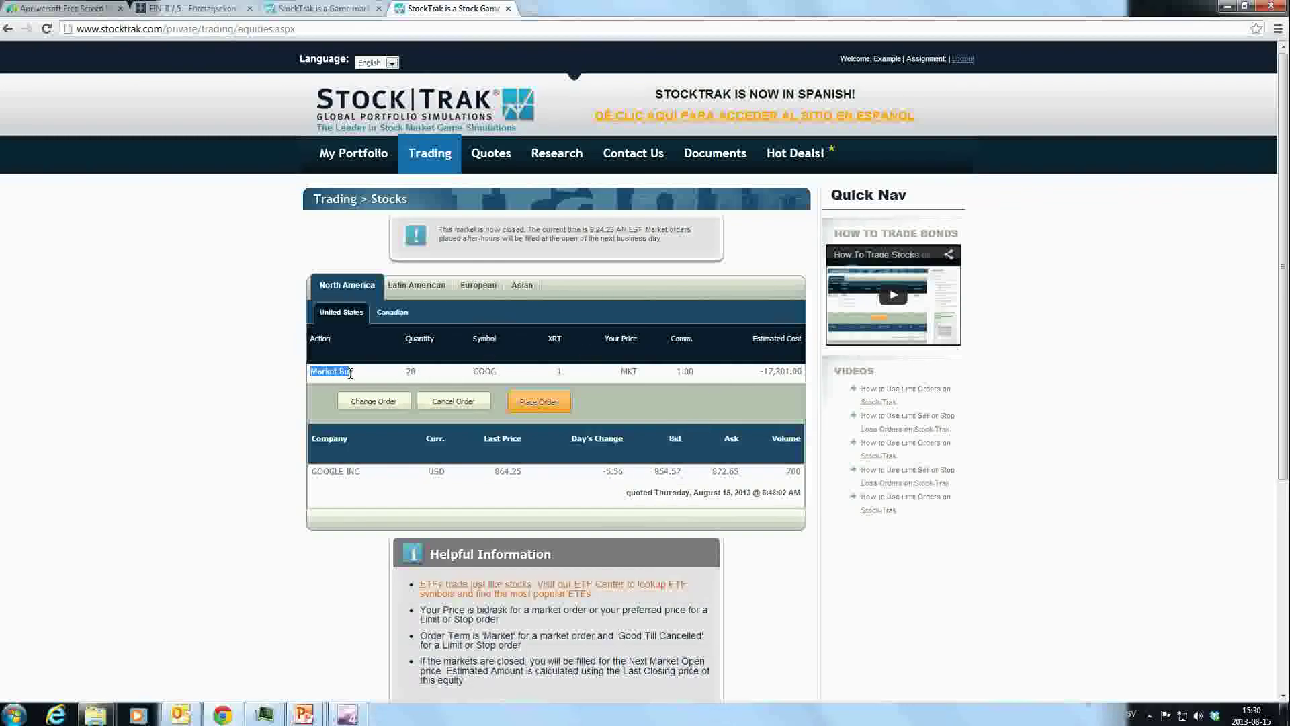
{"action": "left_click", "coordinate": [361, 375]}
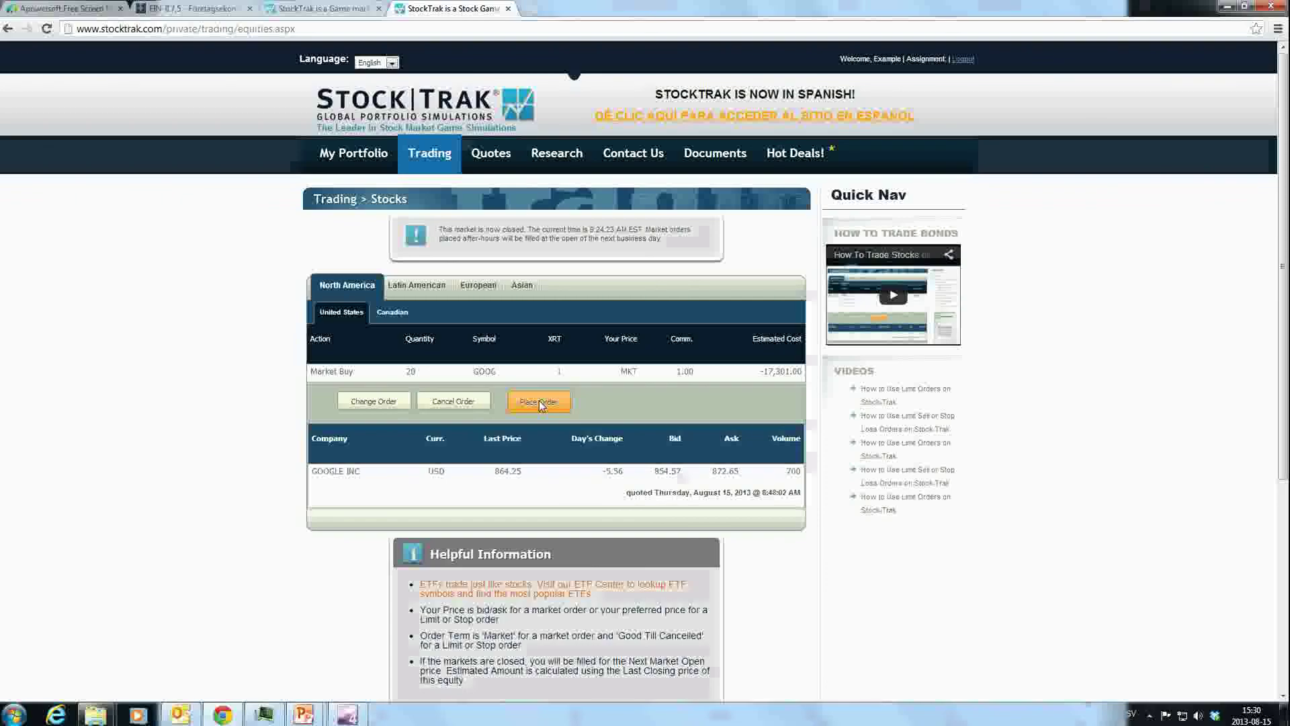
Place the previewed Market Buy order for 20 GOOG shares
{"action": "left_click", "coordinate": [538, 401]}
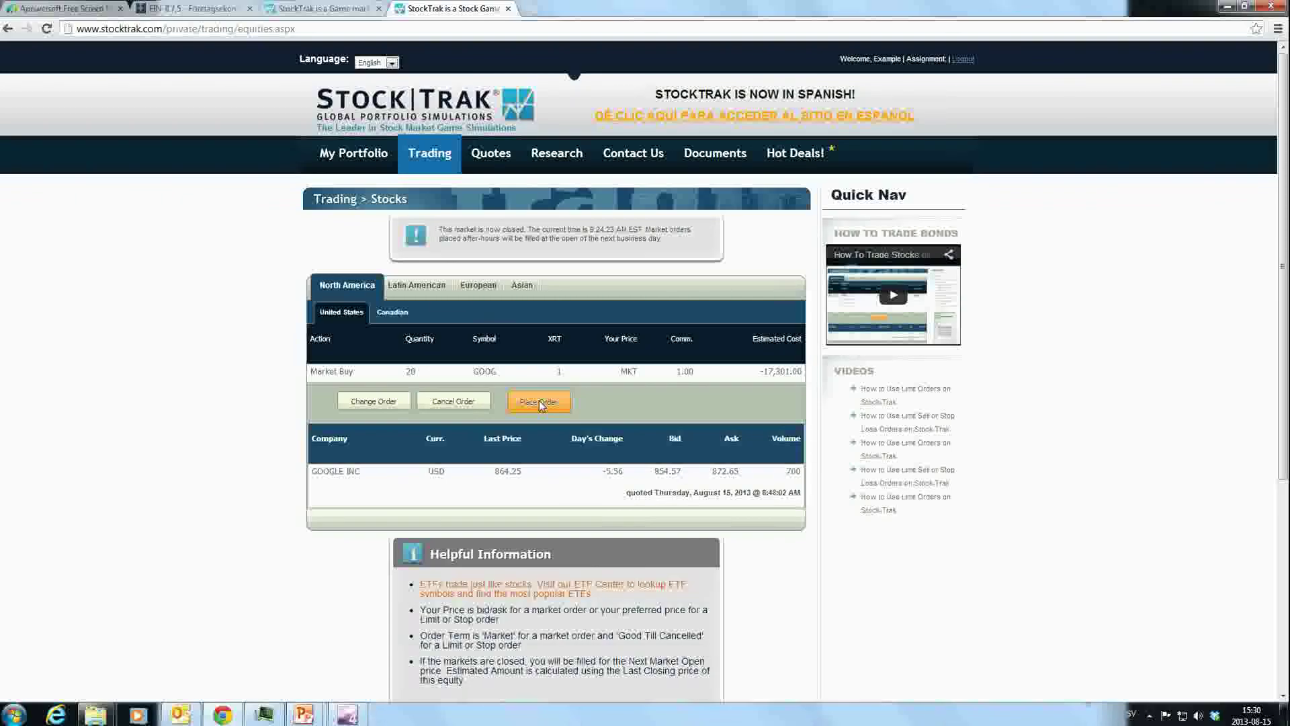